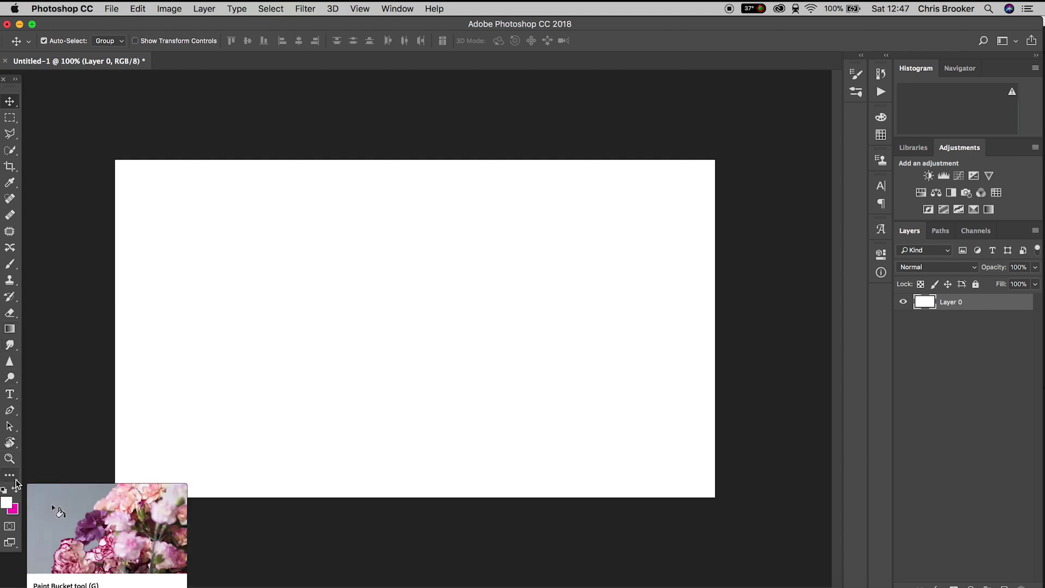
Choose the Ellipse Tool from the bottom tool slot's flyout.
click(10, 475)
right_click(11, 476)
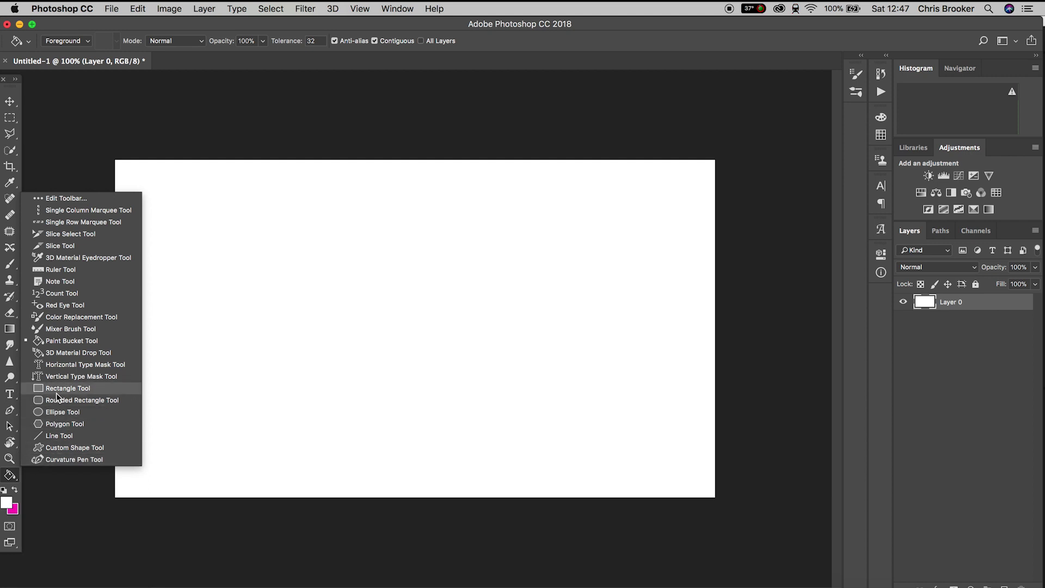
click(59, 412)
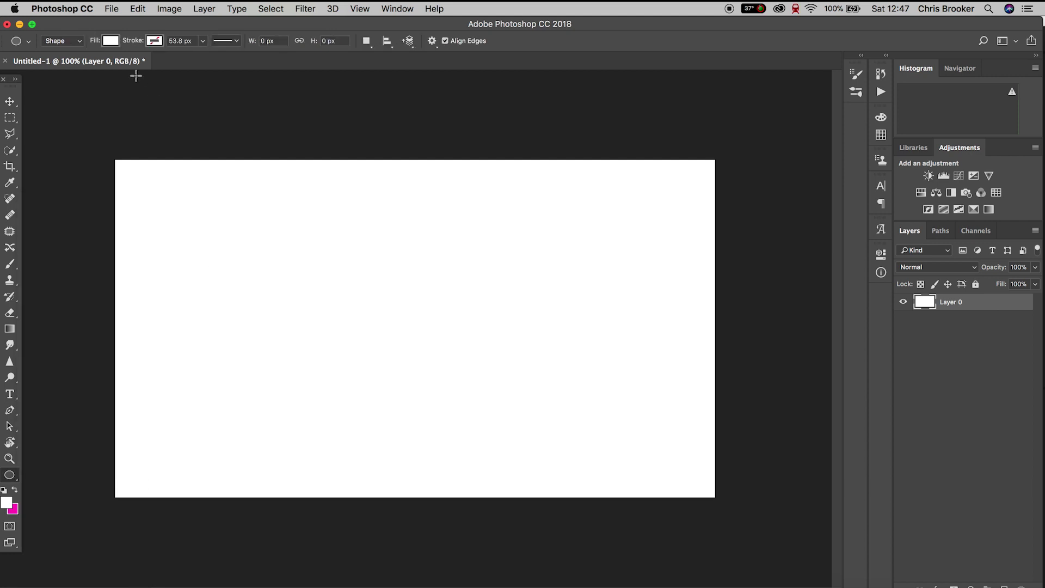
Set the shape fill to magenta and the stroke to blue.
click(109, 41)
click(152, 129)
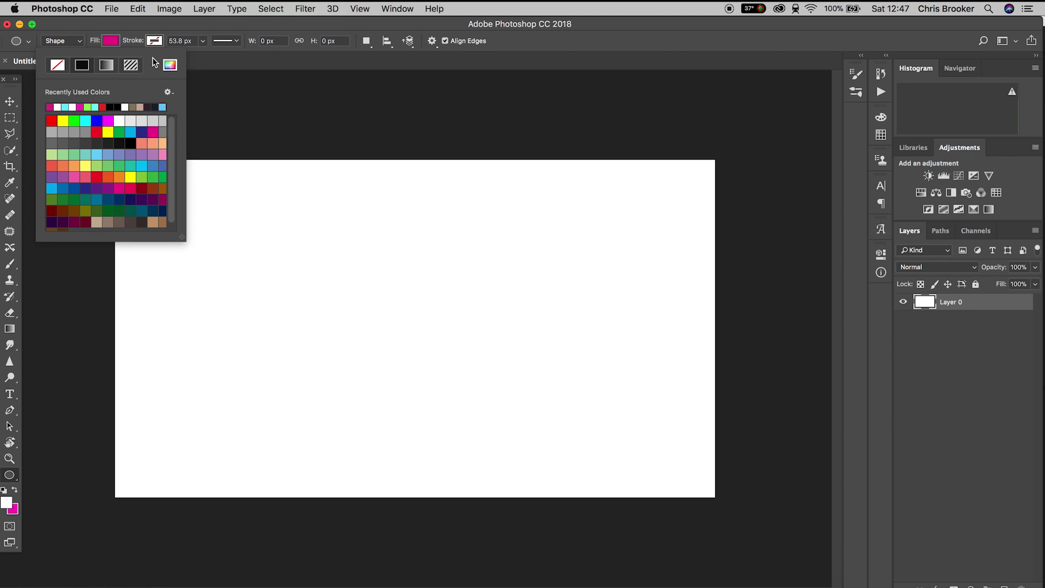
click(155, 41)
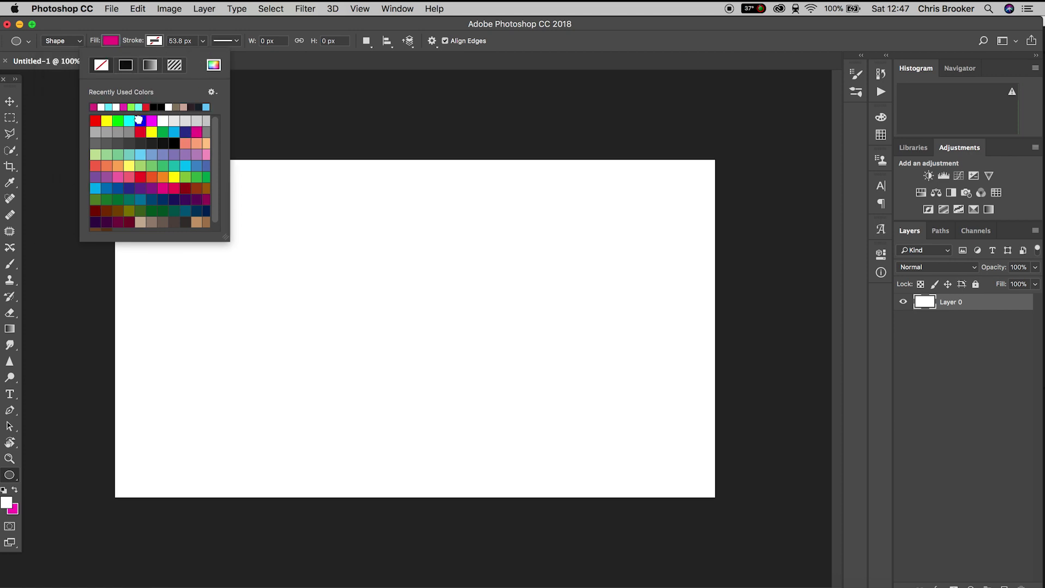
click(137, 120)
Drag a large ellipse across most of the canvas, then deselect it.
click(242, 206)
click(500, 320)
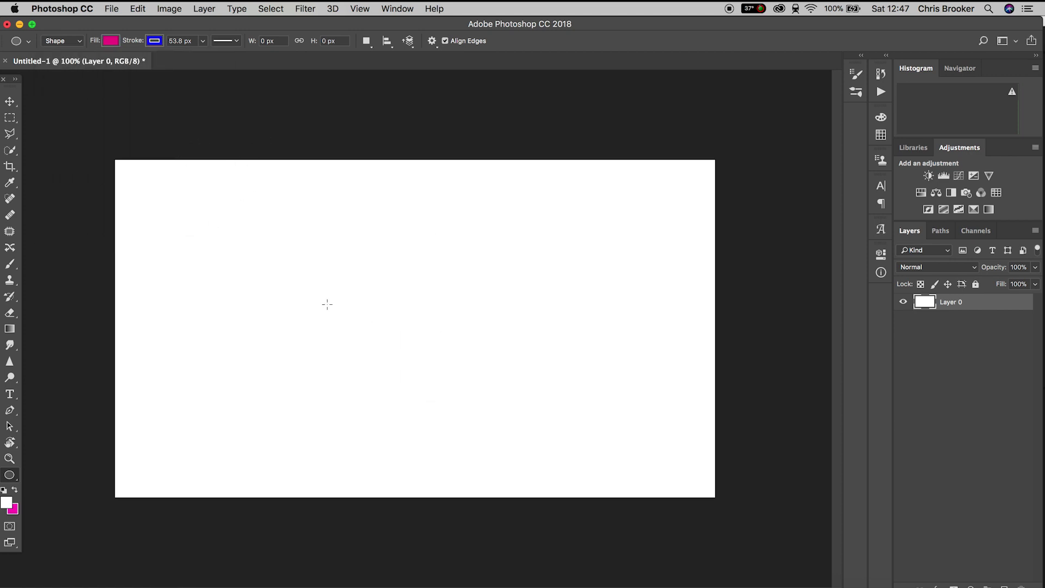
drag(197, 204, 670, 463)
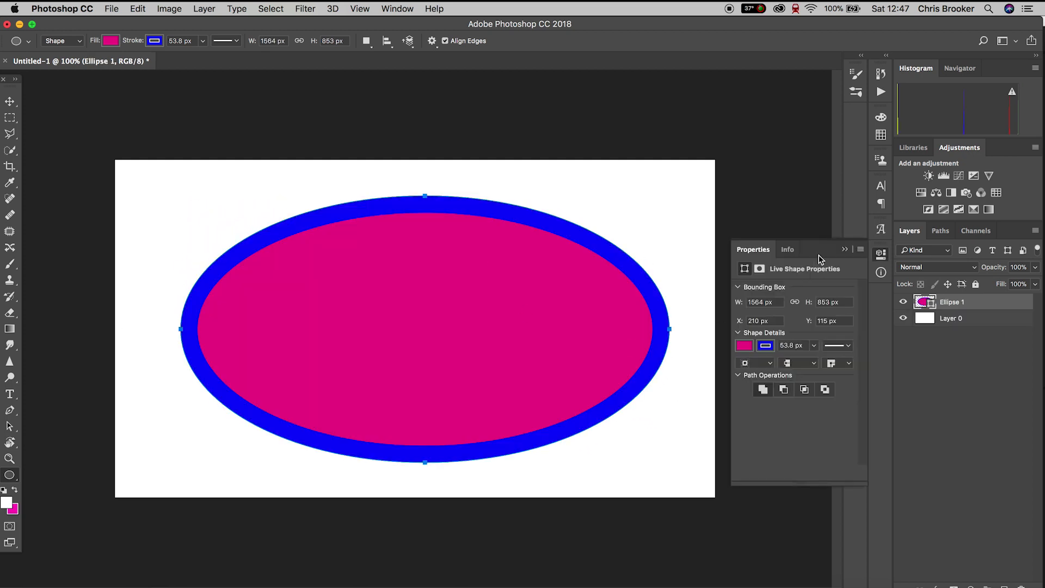
click(844, 254)
click(948, 358)
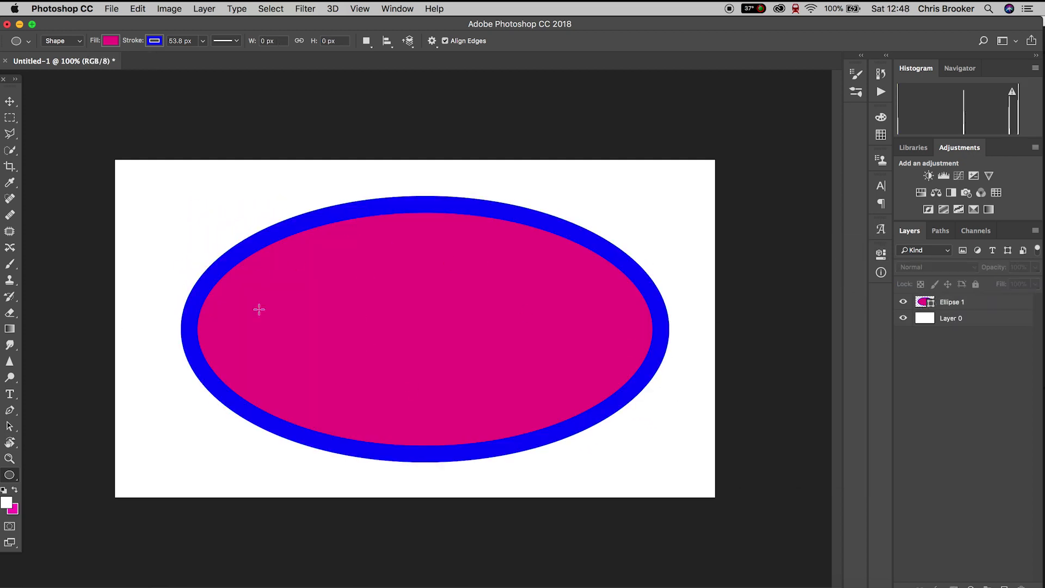
With the Move tool active, hide the white background layer, Layer 0.
click(9, 101)
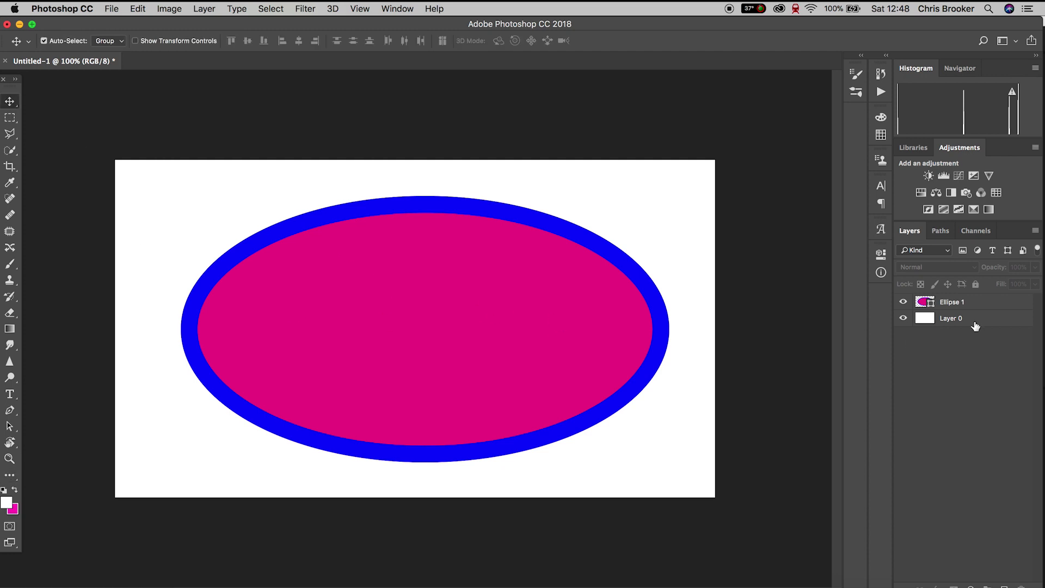
click(951, 318)
click(903, 319)
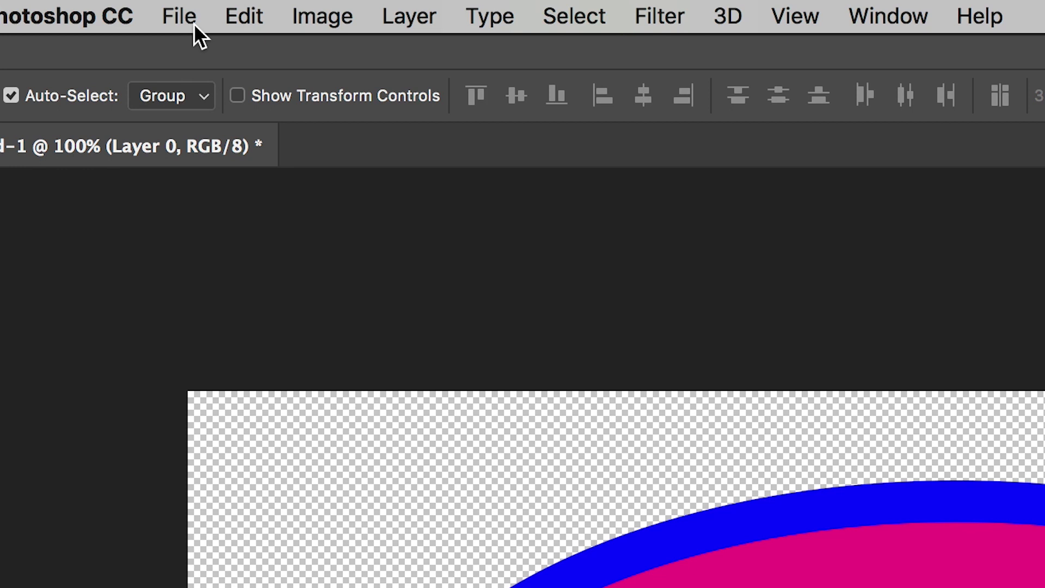
Save the image as CIRCLE in PNG format to the Desktop, accepting the PNG options.
click(189, 19)
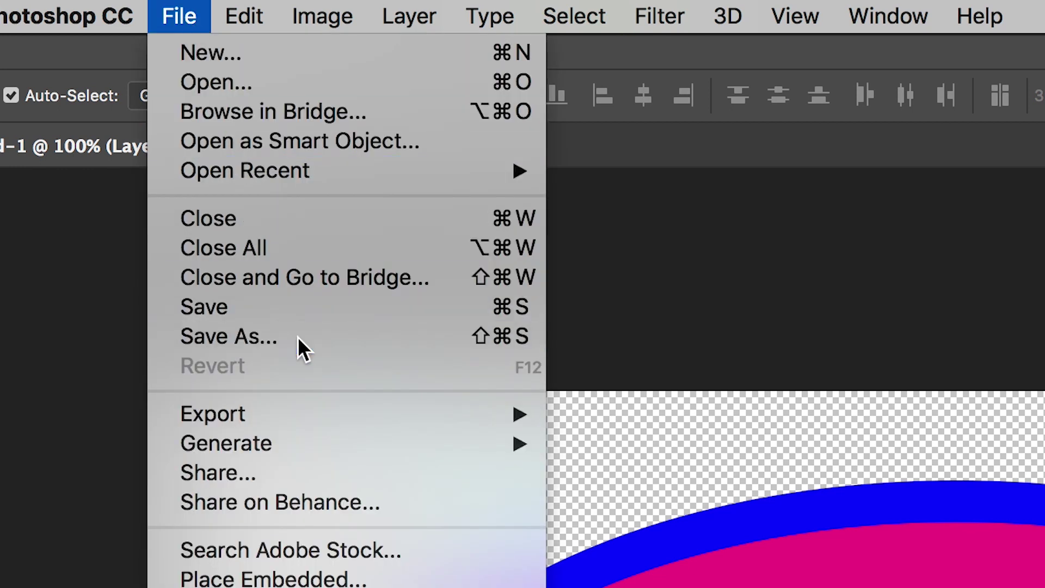
click(298, 336)
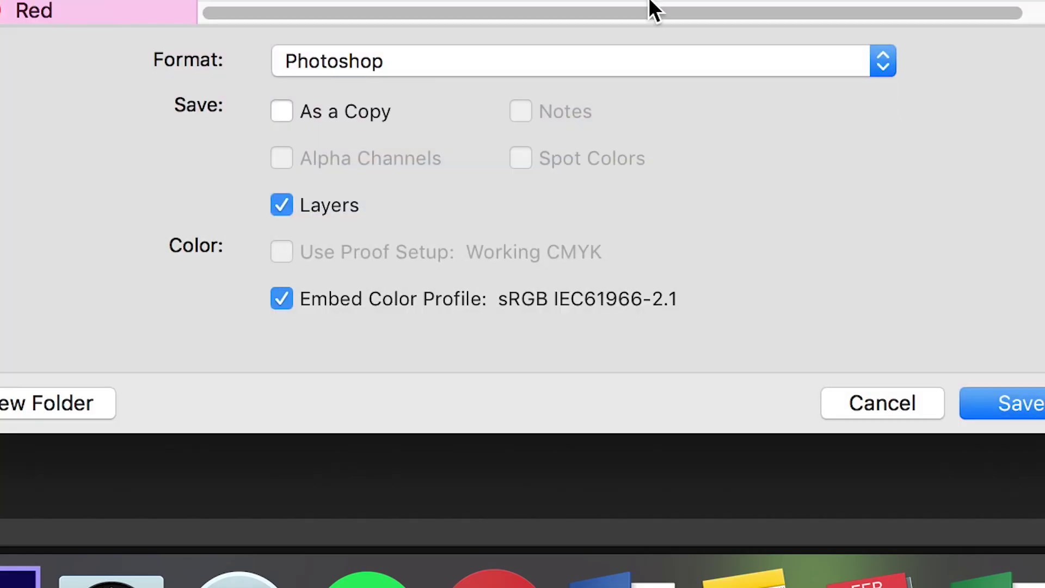
click(644, 58)
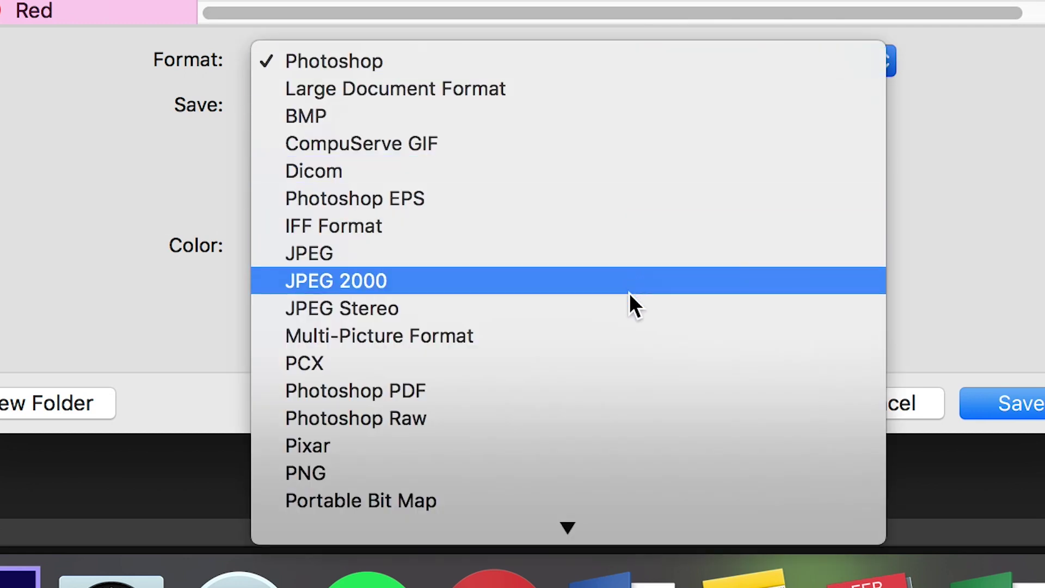
click(346, 472)
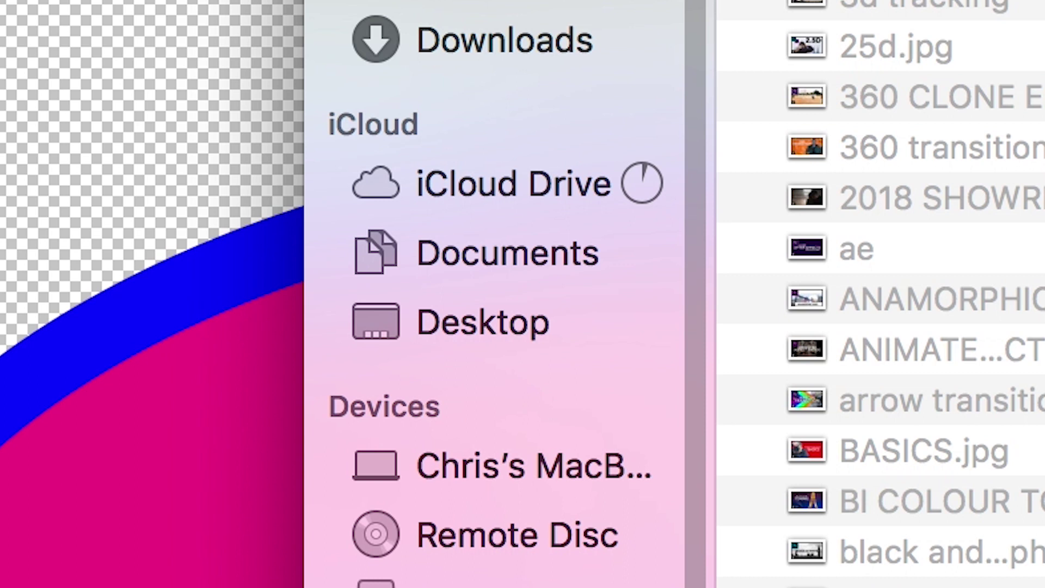
click(551, 327)
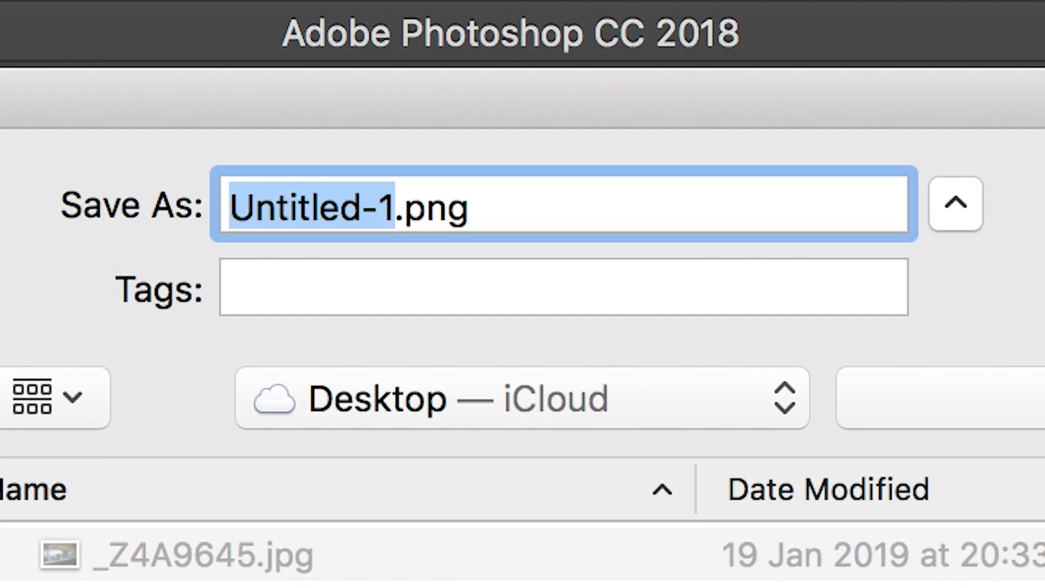
text(CIRCLE)
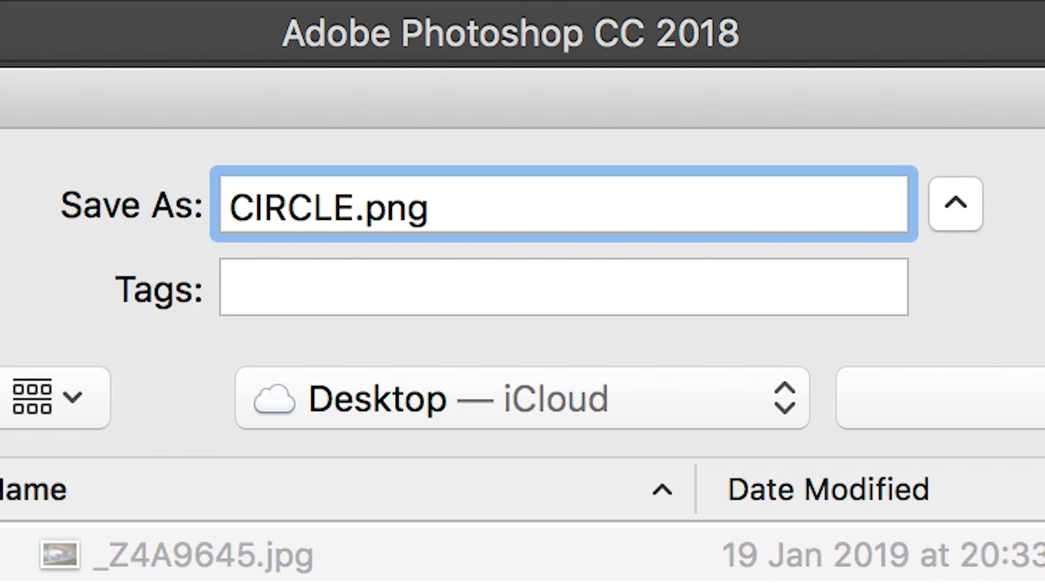
key(Return)
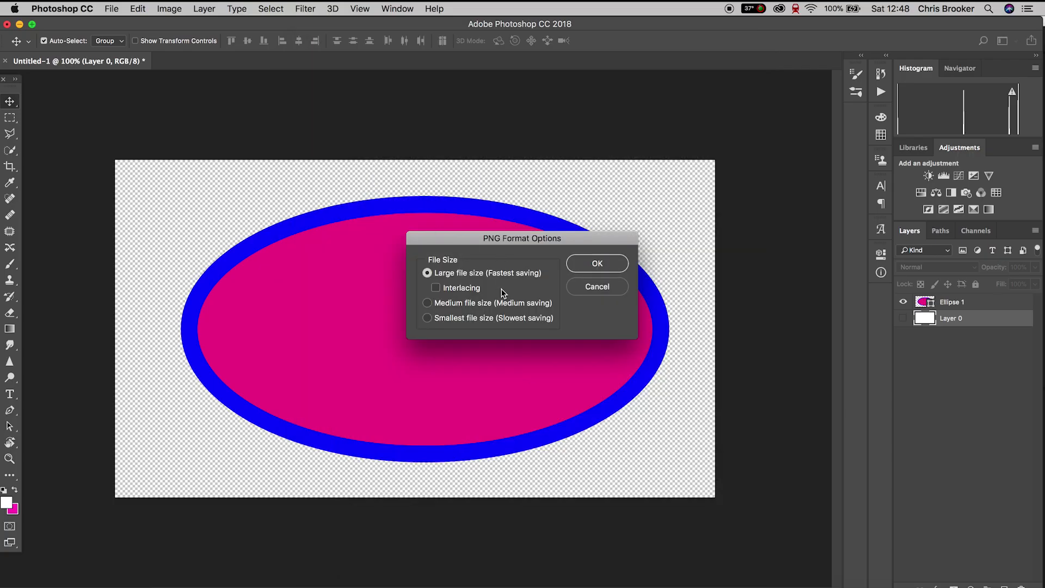
click(608, 269)
text(circle)
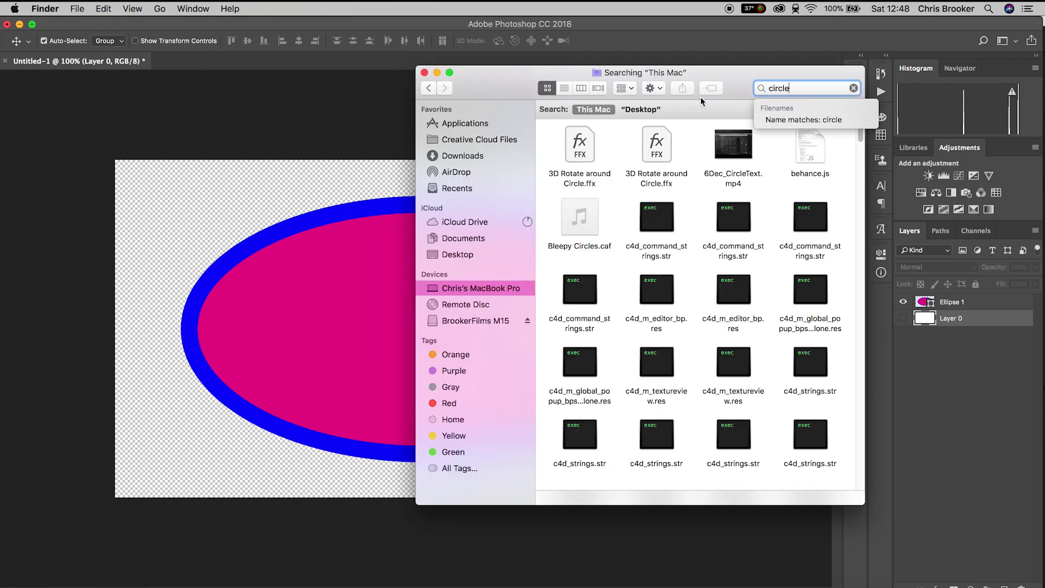
Open CIRCLE.png in Preview from a Desktop-scoped search, rearrange windows, then close it.
click(640, 108)
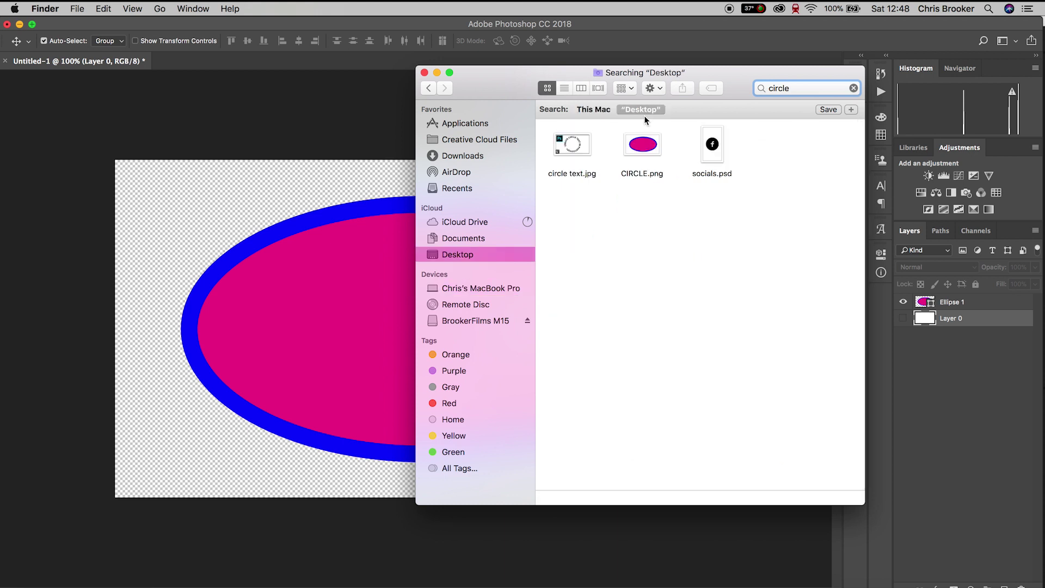
double_click(643, 145)
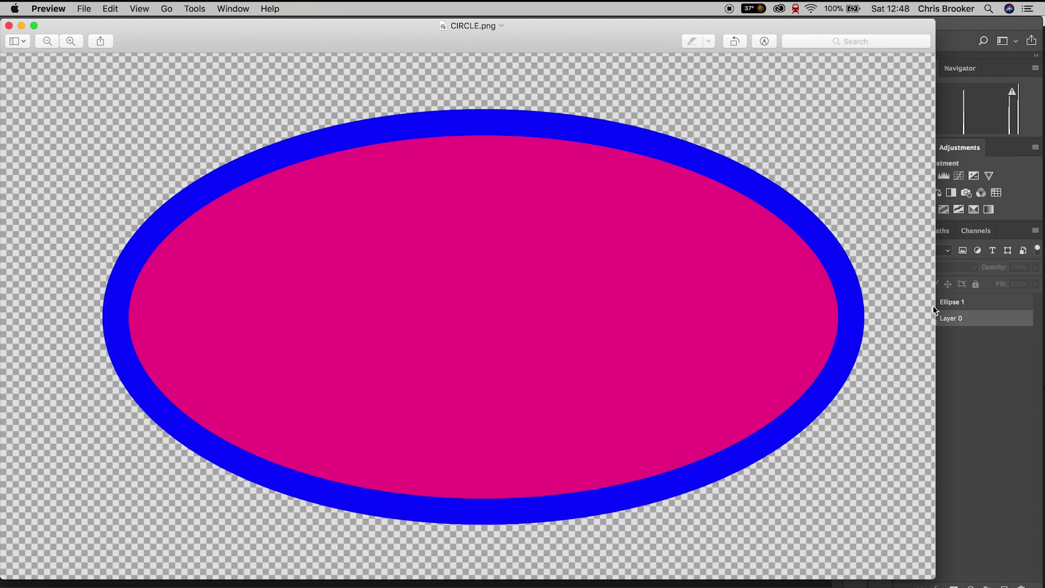
mouse_move(935, 290)
mouse_down()
mouse_move(662, 293)
mouse_move(417, 277)
mouse_up()
drag(475, 75, 594, 77)
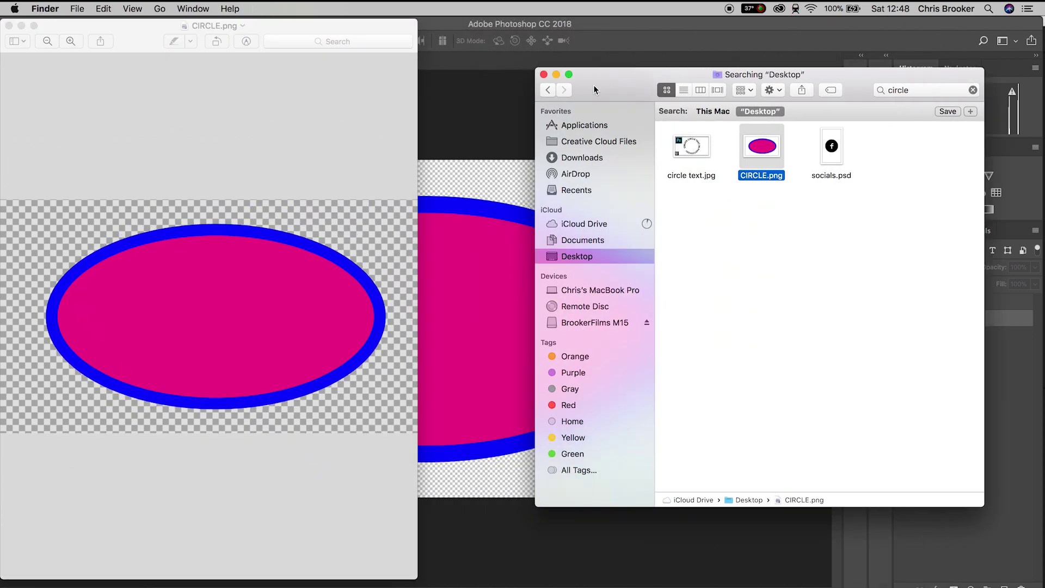
click(10, 25)
Drag CIRCLE.png from Finder onto the Photoshop canvas.
drag(761, 148, 339, 278)
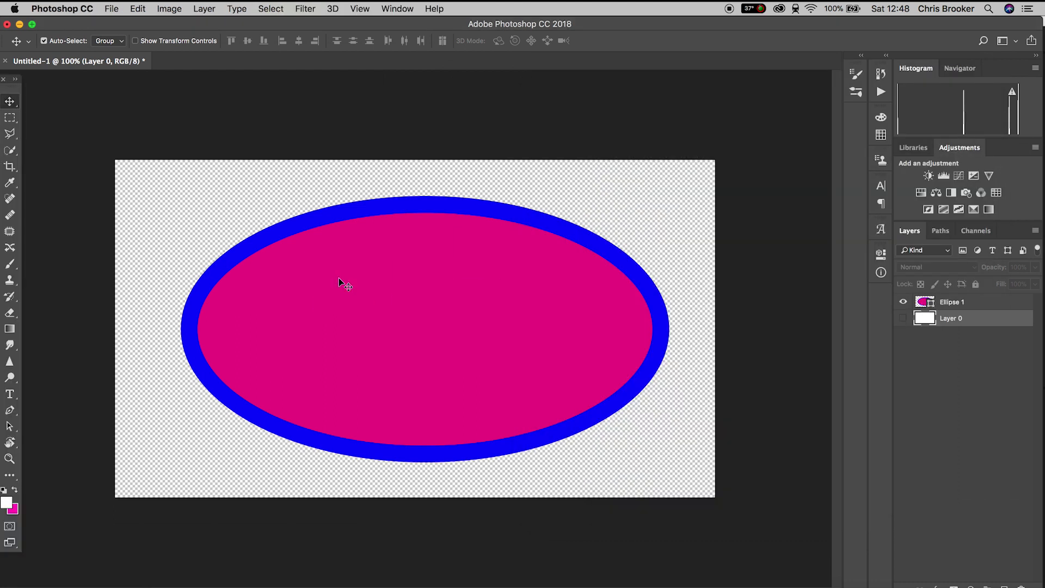